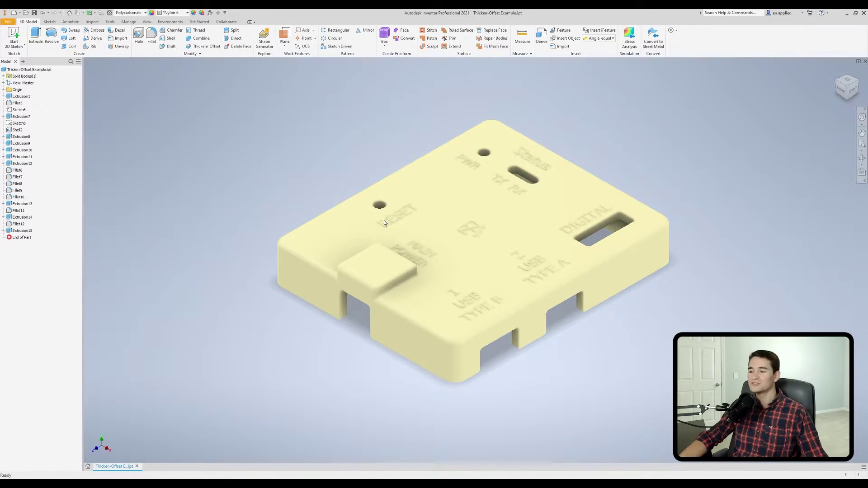
- Start Thicken/Offset and float its properties panel over the model view
shift+middle_drag(601, 272, 480, 226)
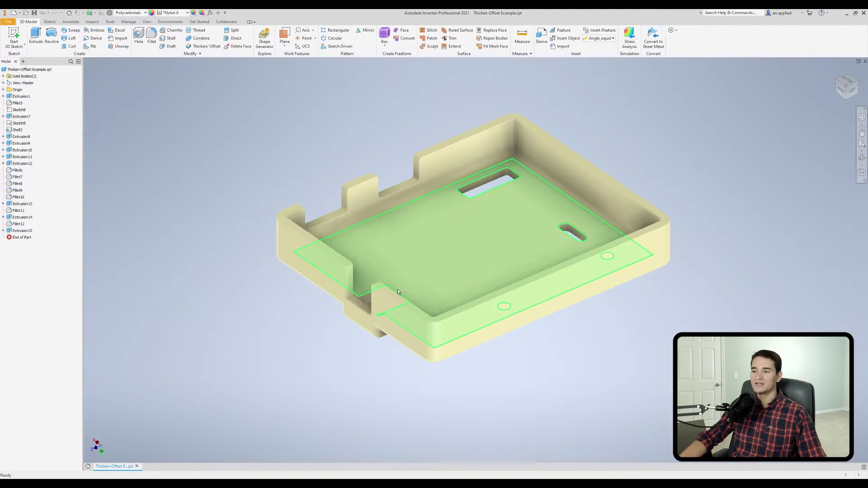
middle_drag(473, 242, 395, 258)
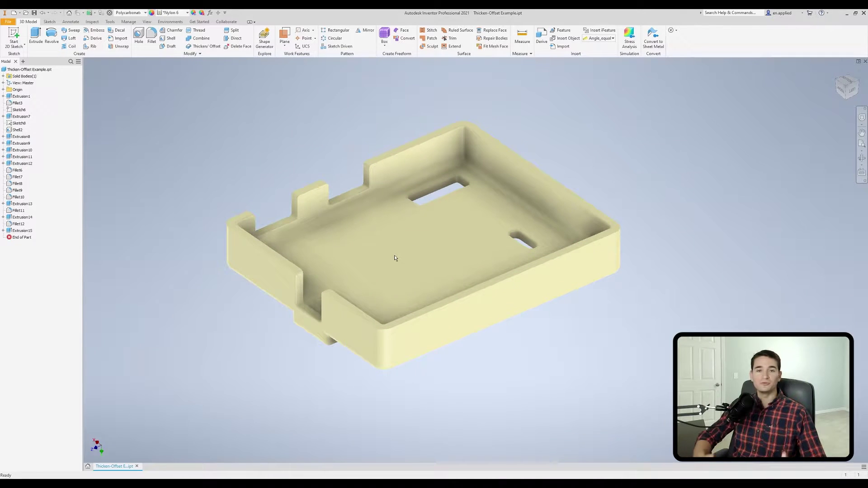
mouse_move(406, 268)
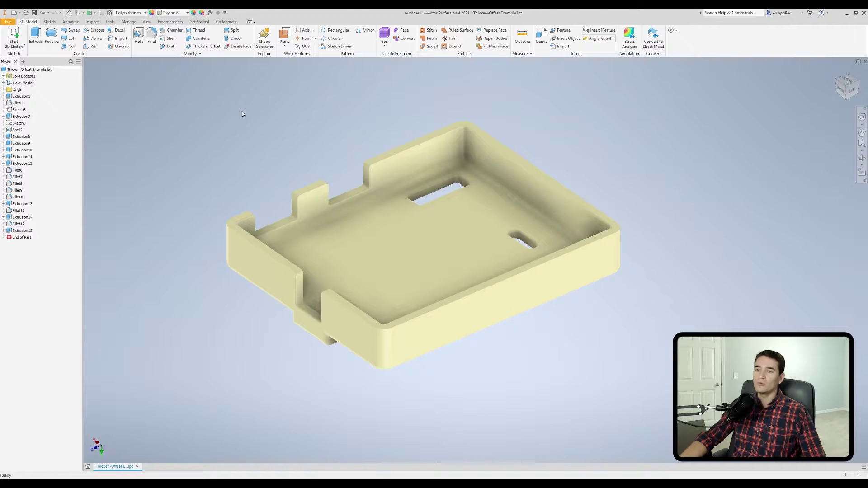
click(206, 47)
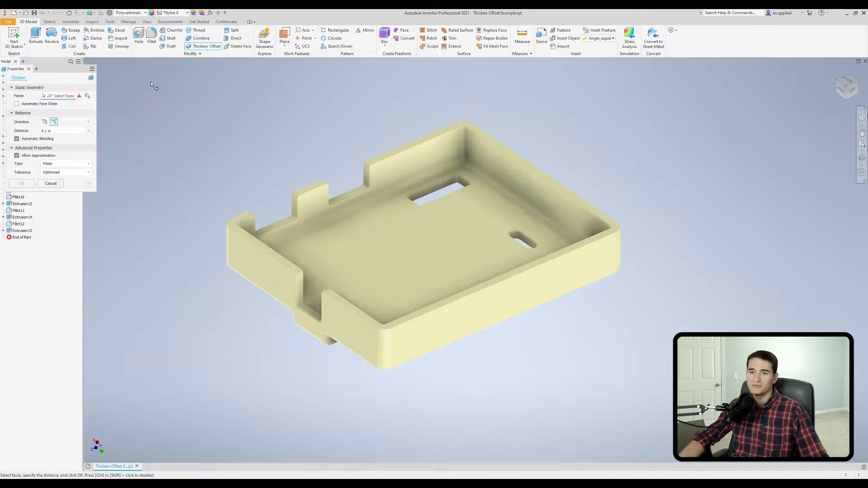
drag(56, 68, 184, 83)
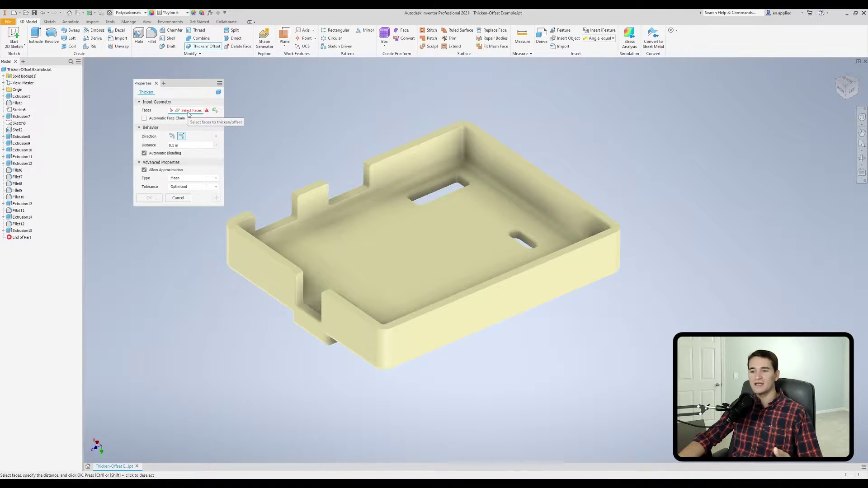
- Close and reopen the Thicken panel, then check its + add-on options list
click(157, 84)
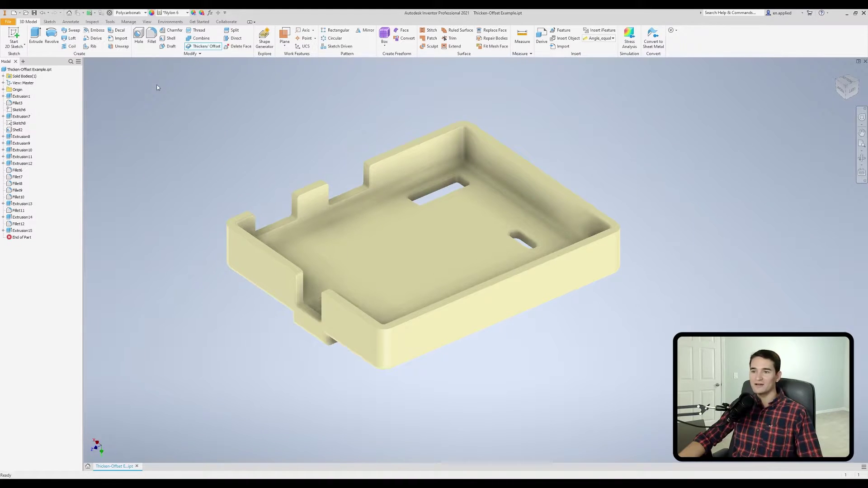
click(209, 47)
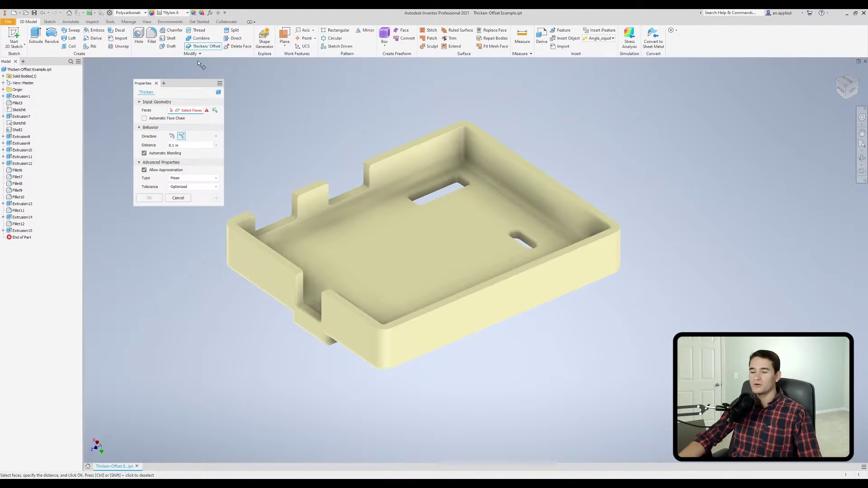
click(165, 85)
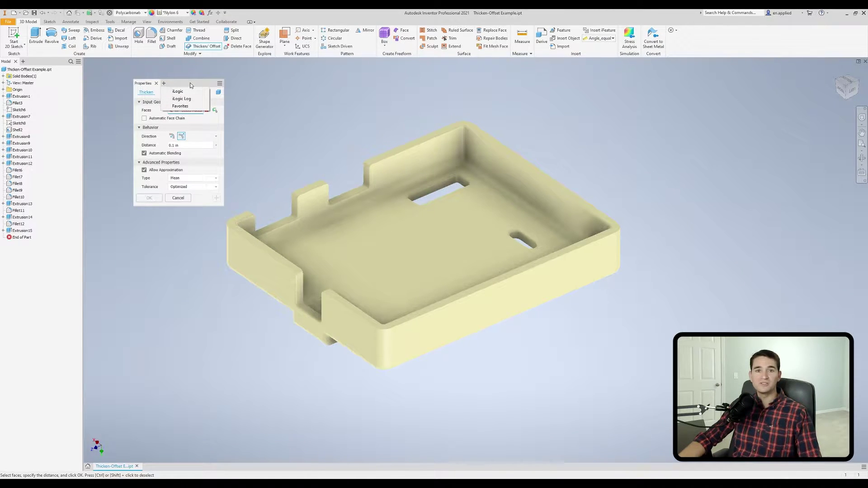
click(194, 71)
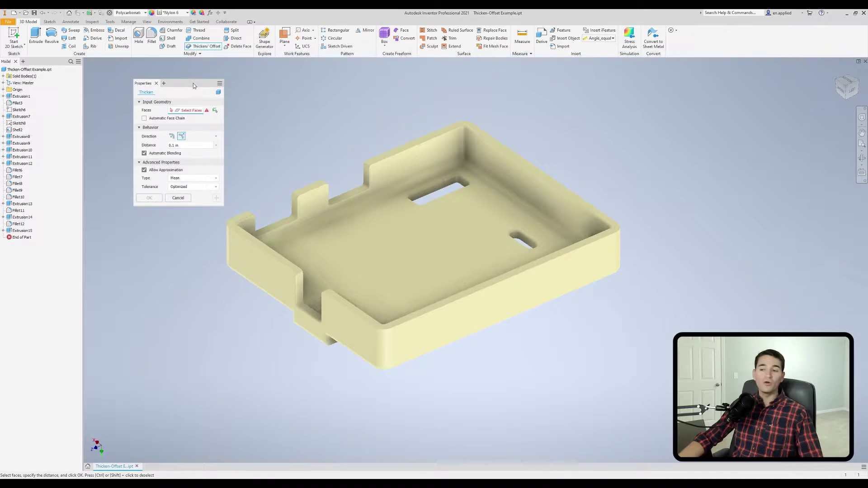
- Open the Thicken panel's advanced settings menu to review its Direction and Boolean options
click(219, 84)
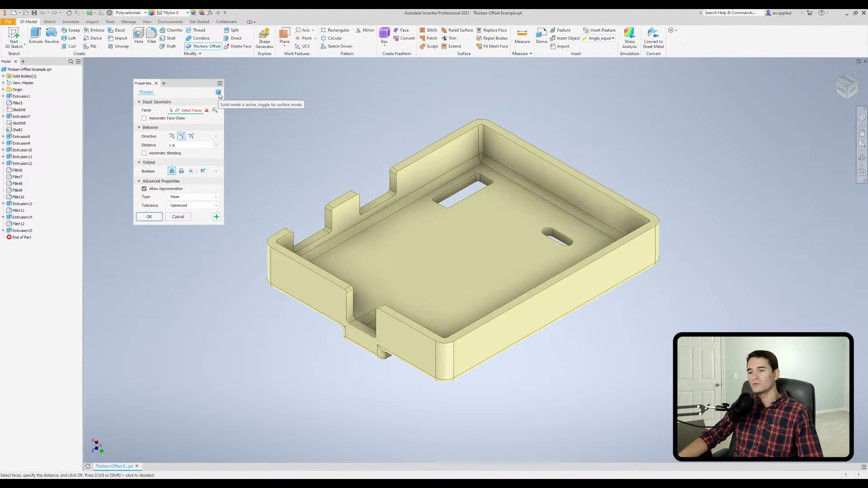
- Thicken the long side wall into a 1 in block, then undo it
click(570, 294)
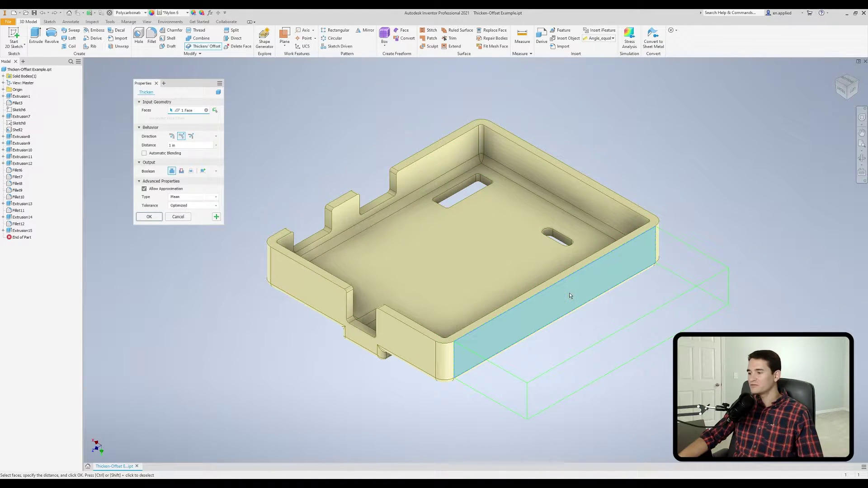
middle_drag(602, 293, 424, 203)
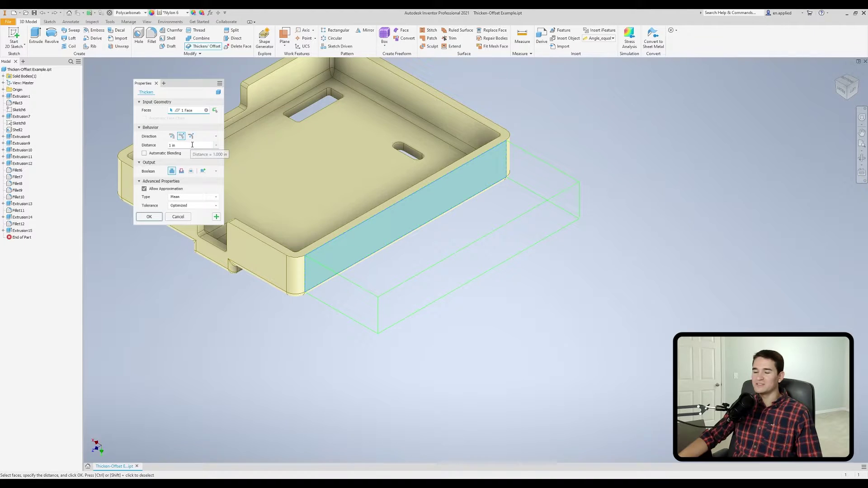
click(149, 217)
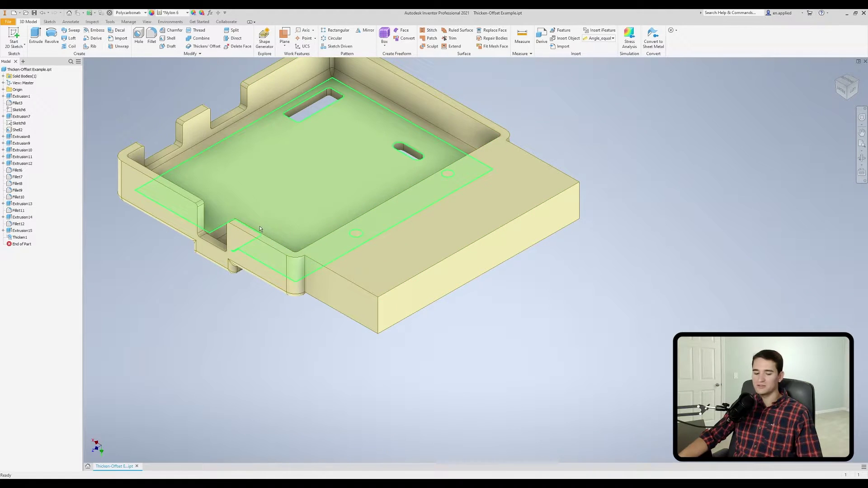
key(ctrl+z)
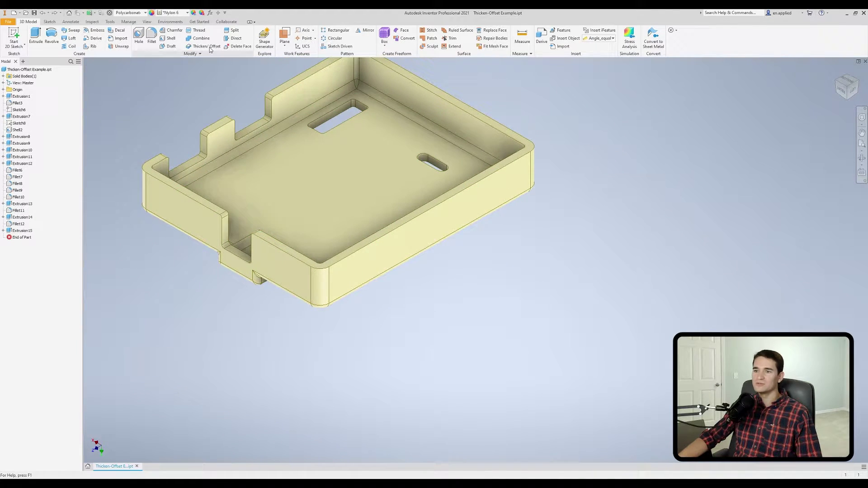
- Create an offset surface from the long side wall face
click(210, 47)
middle_drag(233, 97, 270, 99)
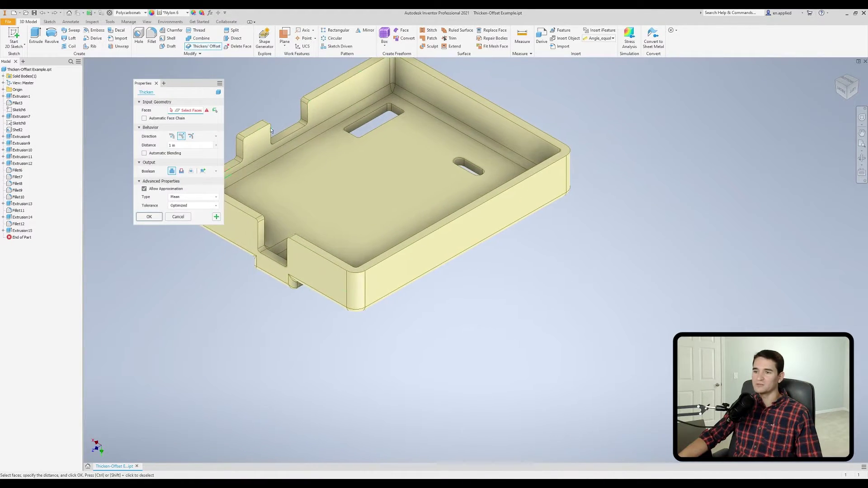
click(437, 251)
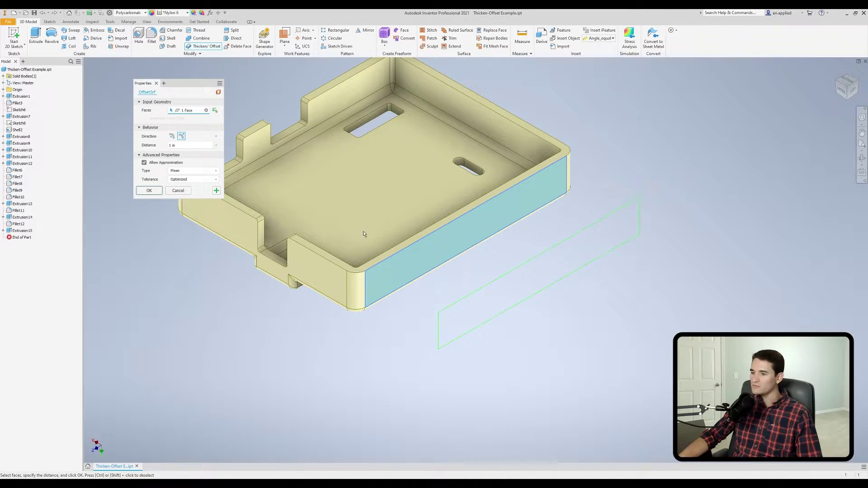
click(158, 192)
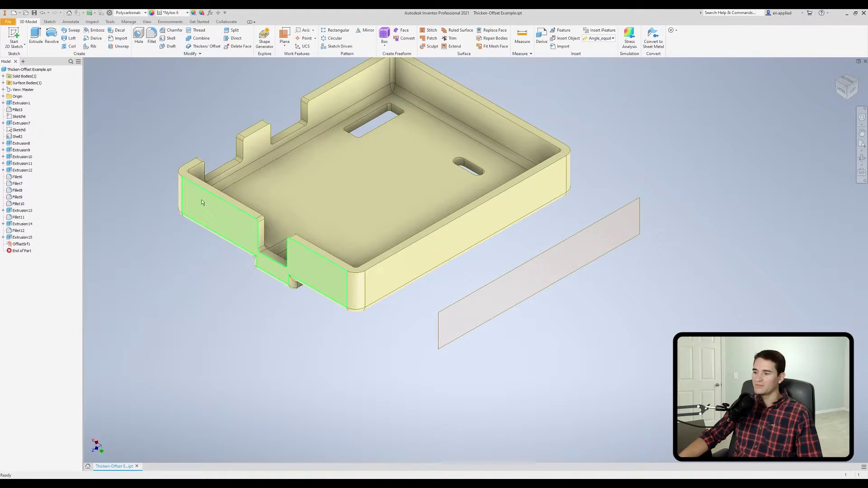
middle_drag(202, 202, 114, 164)
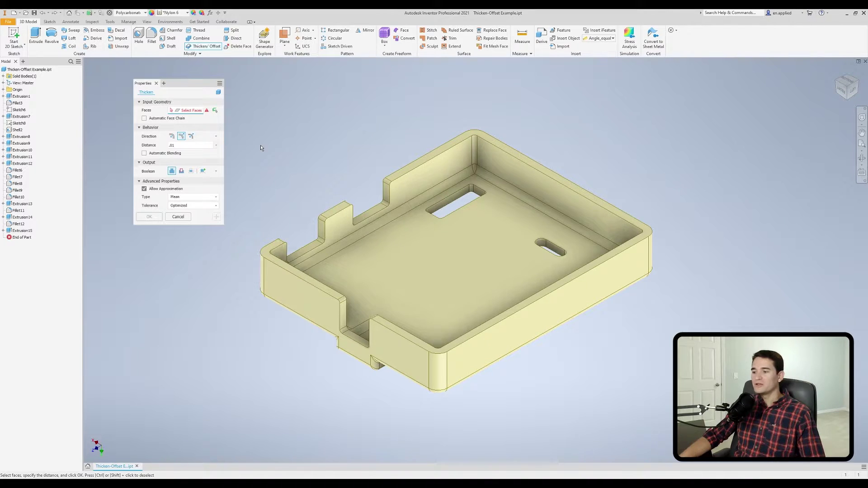
- Pick the long side wall and toggle quilt selection on in the Thicken panel
click(555, 316)
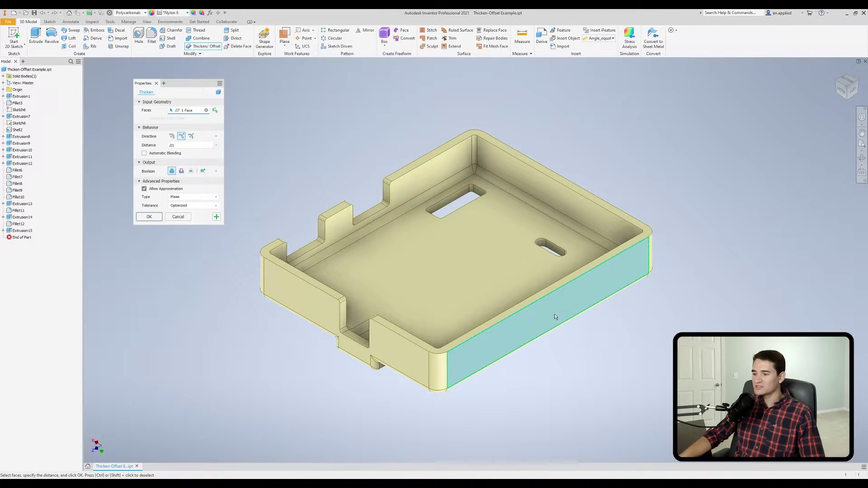
click(215, 110)
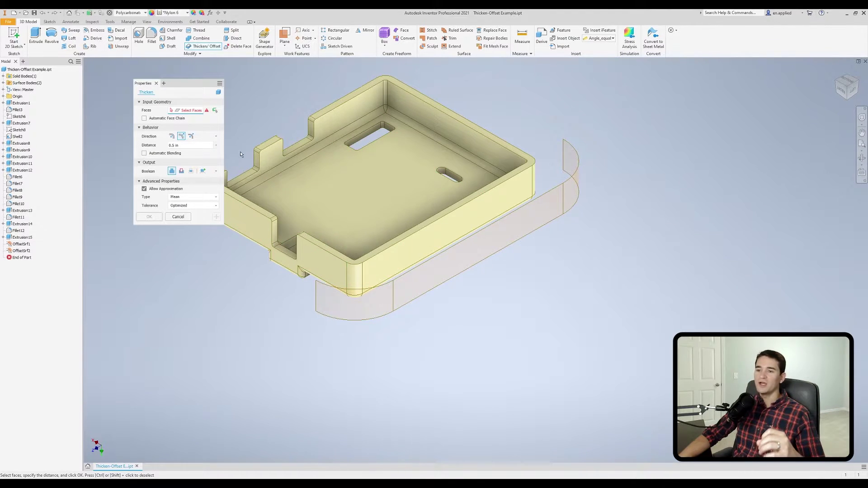
click(216, 111)
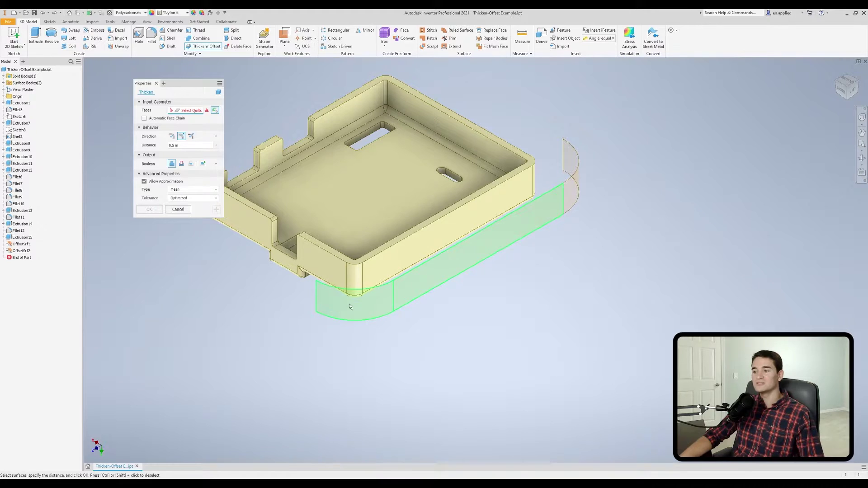
- Stitch the two offset surfaces into one quilt, then reopen Thicken with quilt selection
click(179, 210)
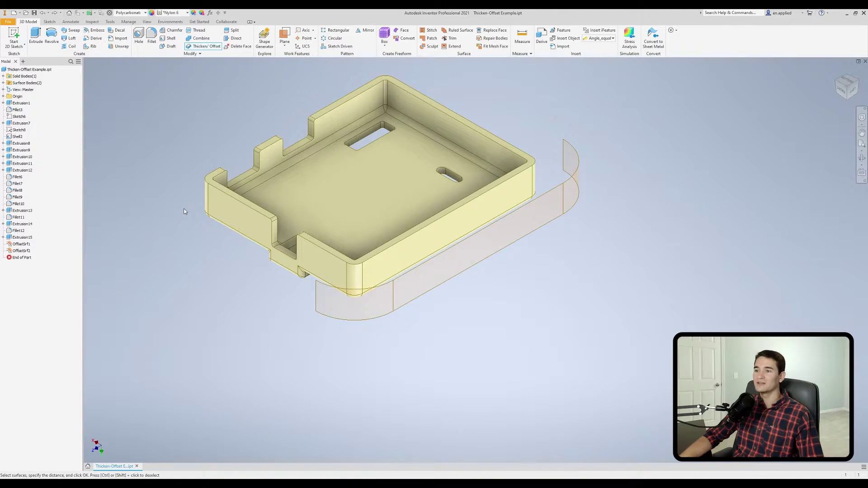
click(430, 30)
click(357, 321)
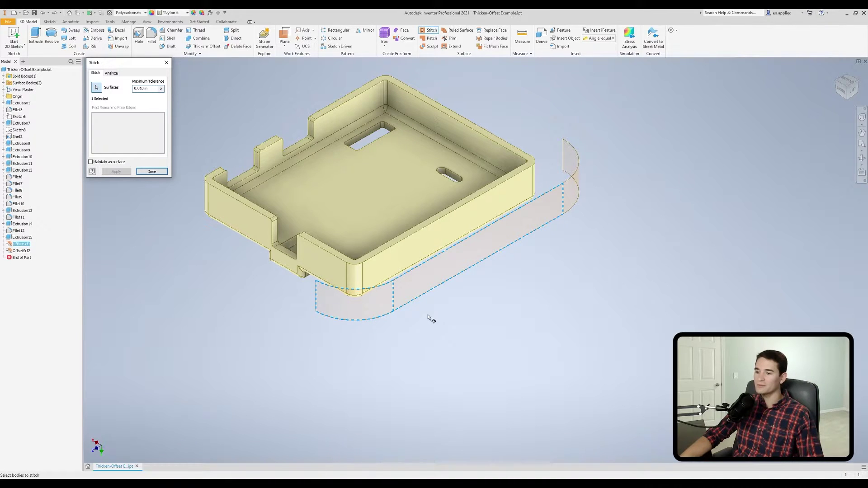
click(571, 190)
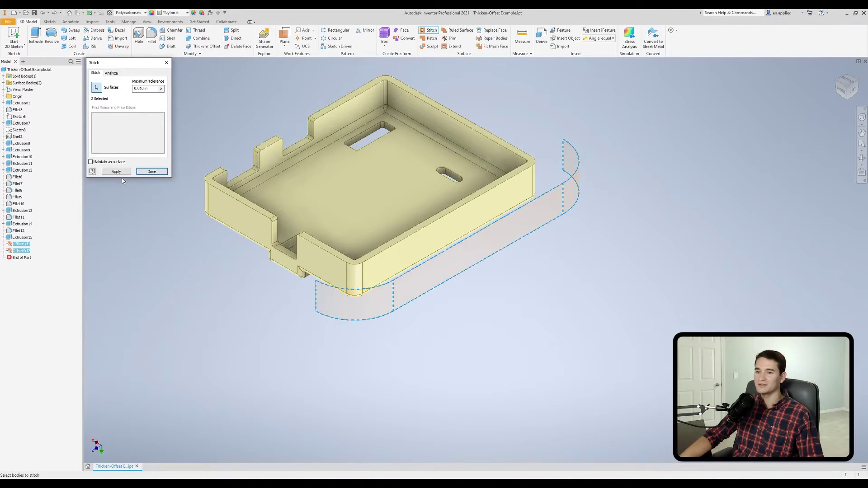
click(117, 172)
click(151, 172)
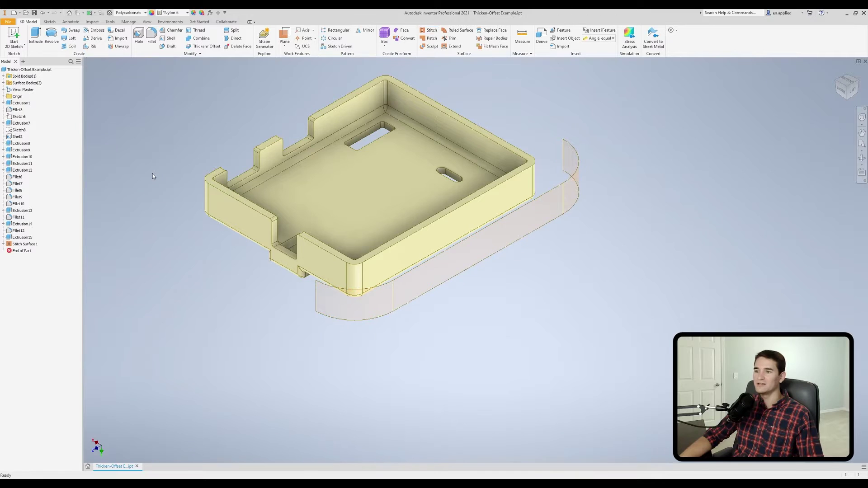
click(211, 48)
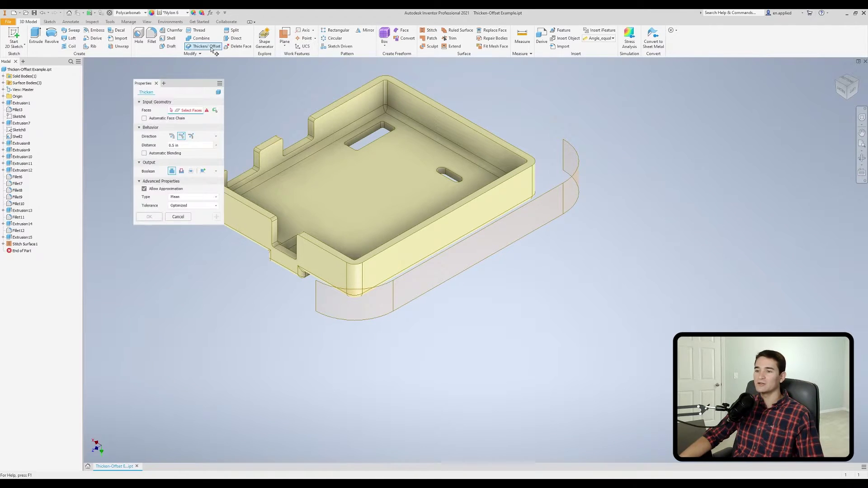
click(215, 111)
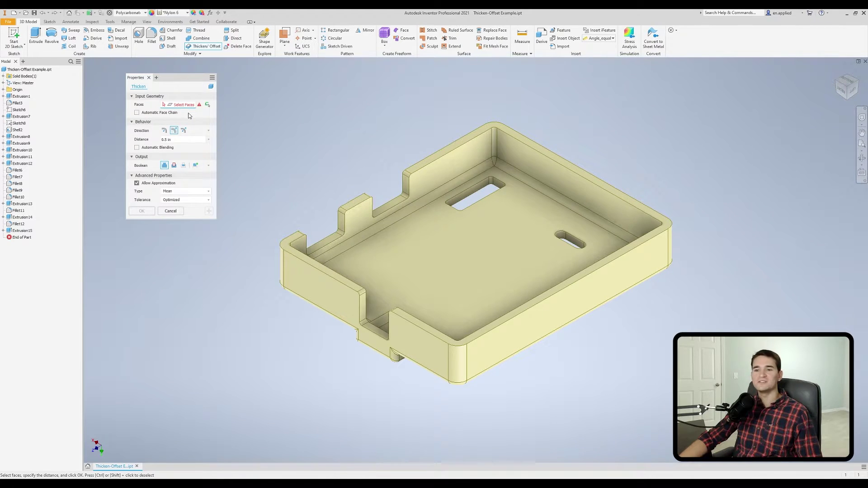
- Turn on Automatic Face Chain, pick the inner side and back walls, then clear them
click(150, 113)
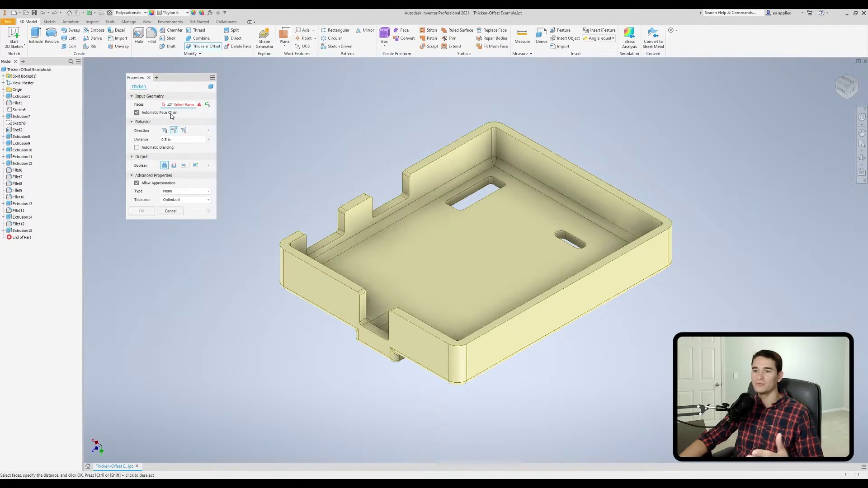
click(490, 154)
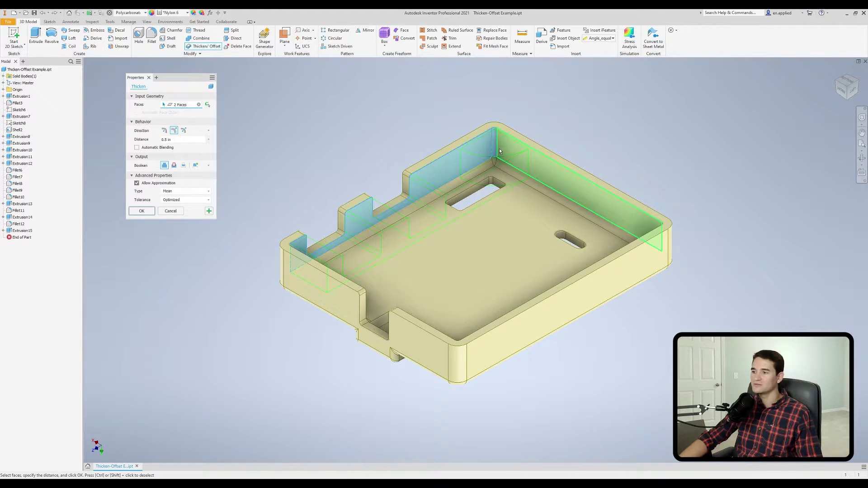
click(510, 151)
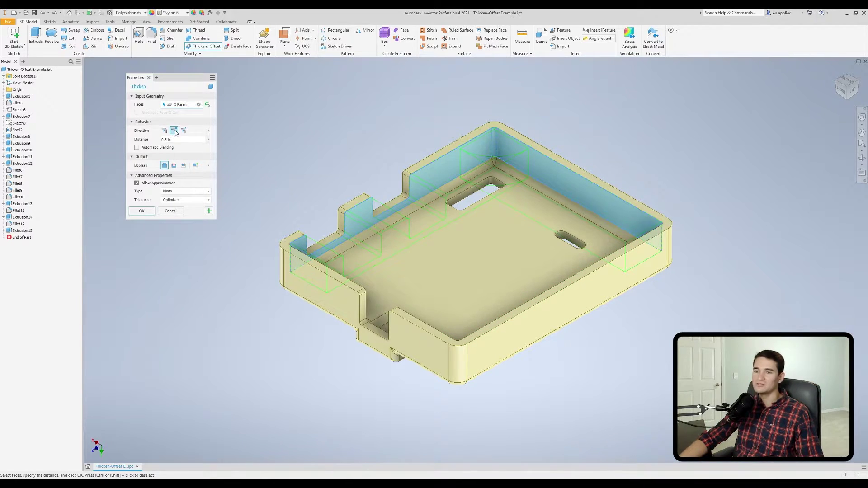
click(198, 104)
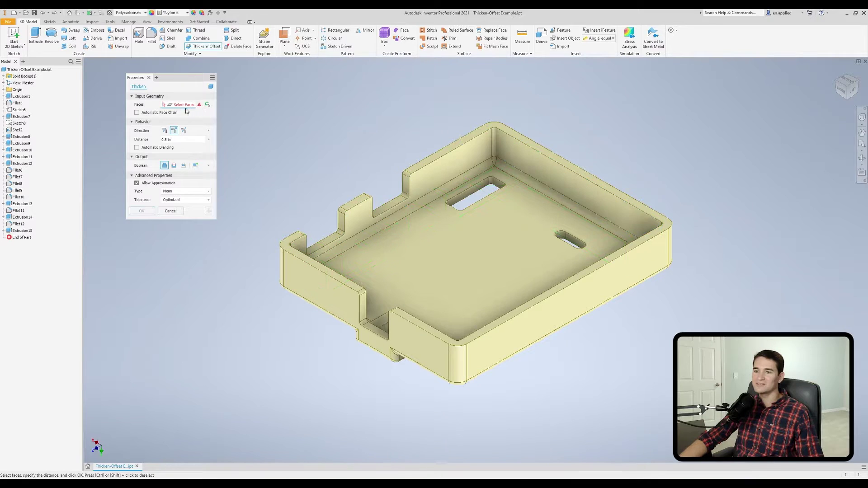
- Chain-select the inner wall faces, set distance to .01, and remove the back wall face
click(137, 112)
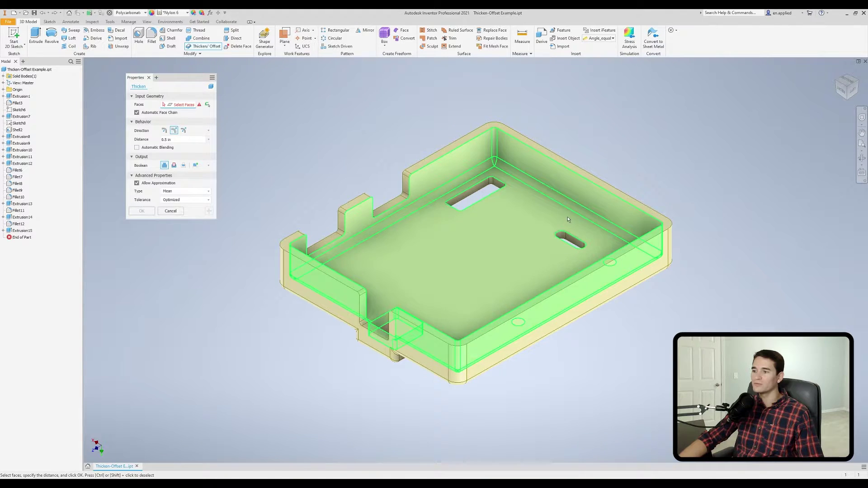
click(458, 166)
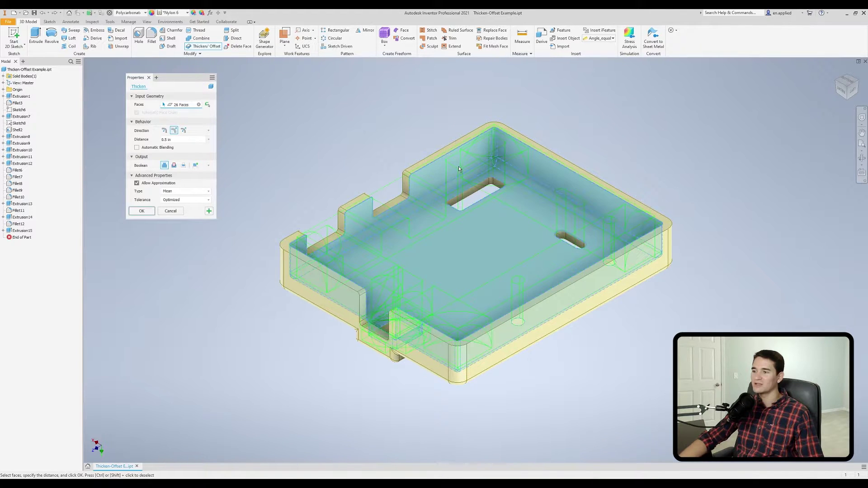
triple_click(168, 140)
text(.01)
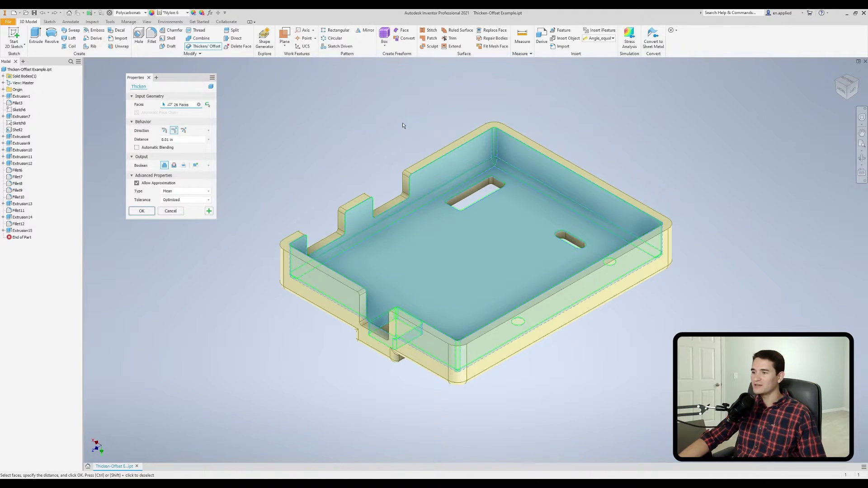
ctrl+click(460, 161)
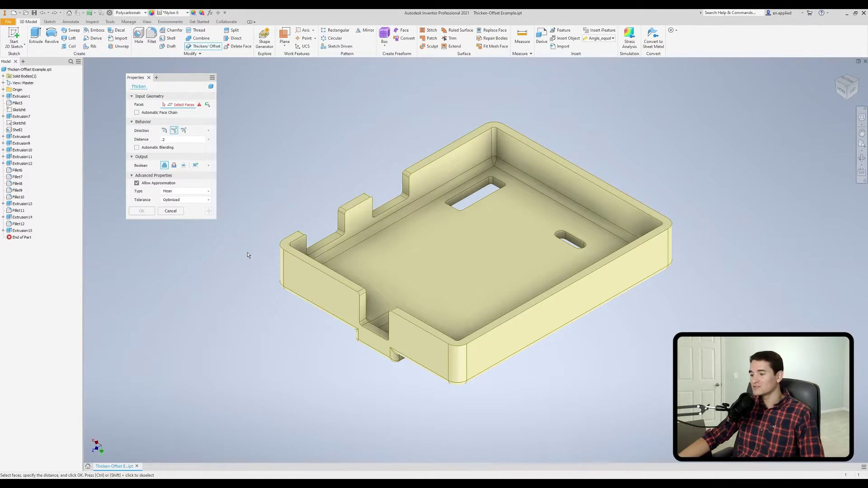
- Thicken the right outer wall inward by 0.2 in as Thicken1, after trying each direction
click(597, 294)
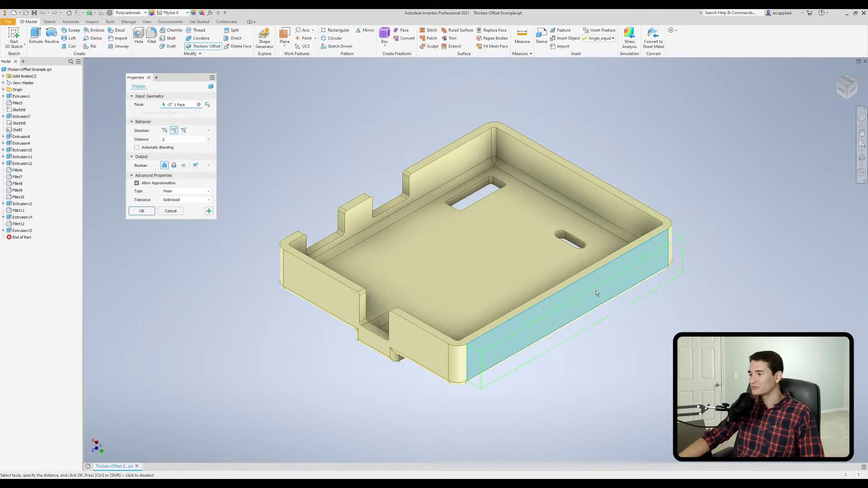
click(164, 131)
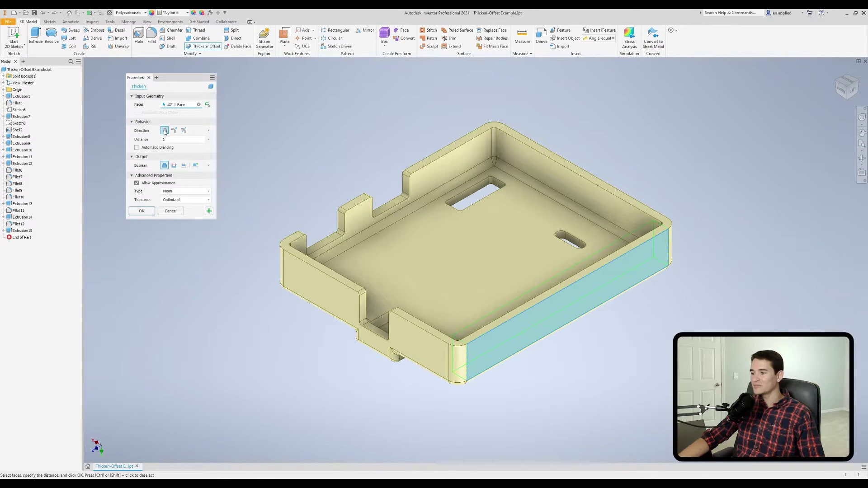
click(174, 131)
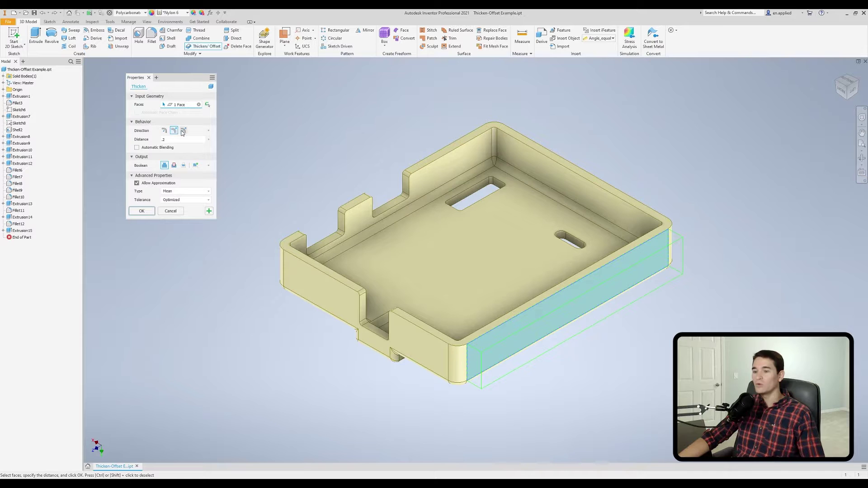
click(184, 131)
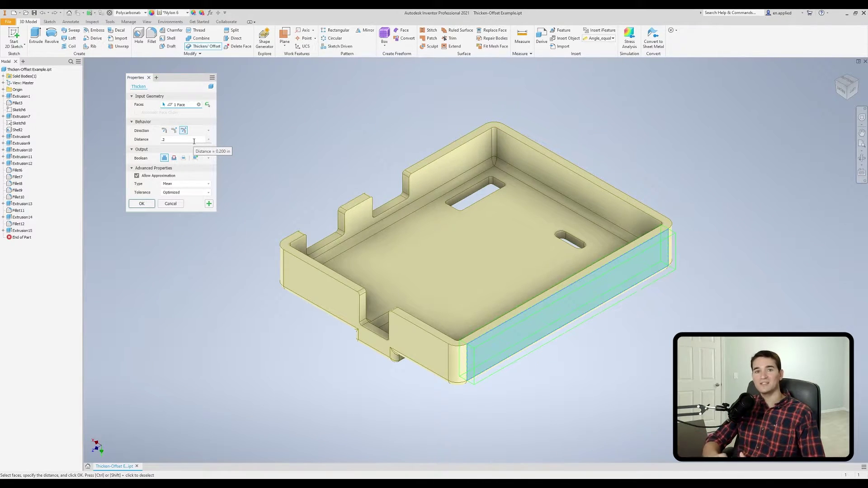
click(165, 132)
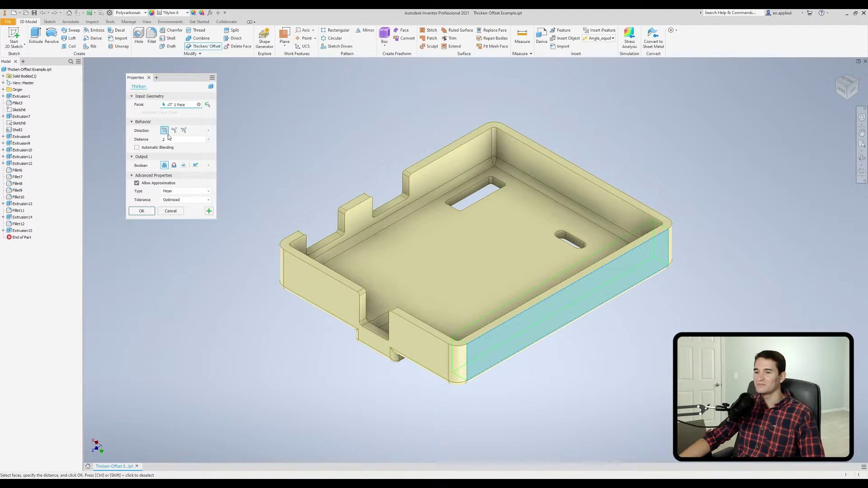
click(141, 211)
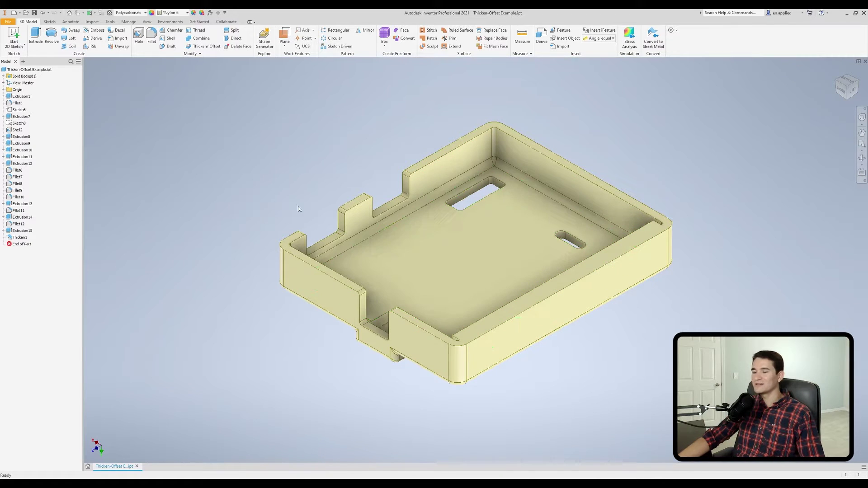
- Edit Thicken1 to thicken outward and reapply it
double_click(20, 237)
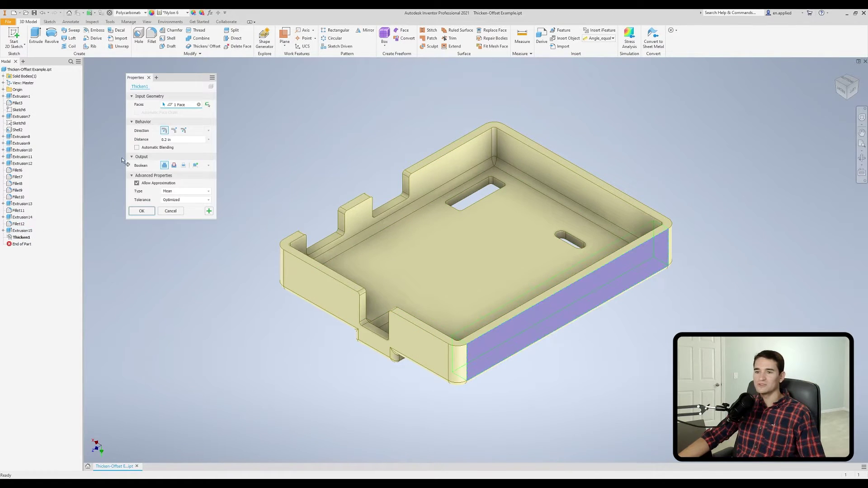
click(174, 130)
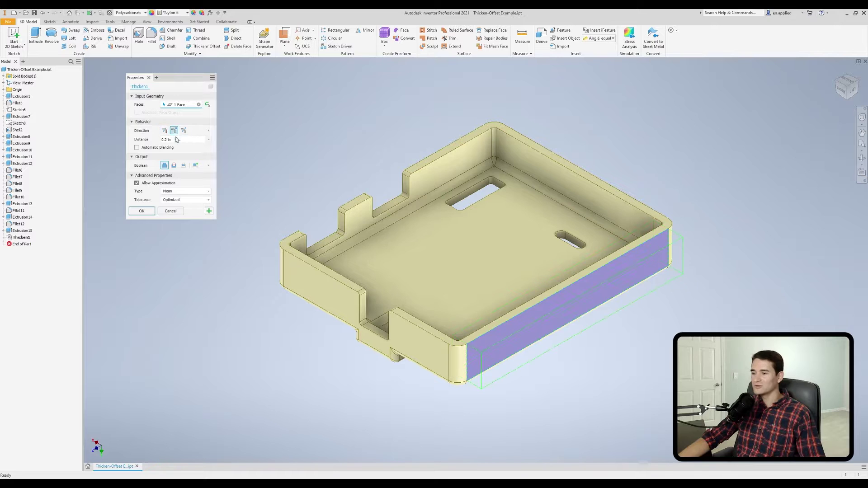
click(141, 212)
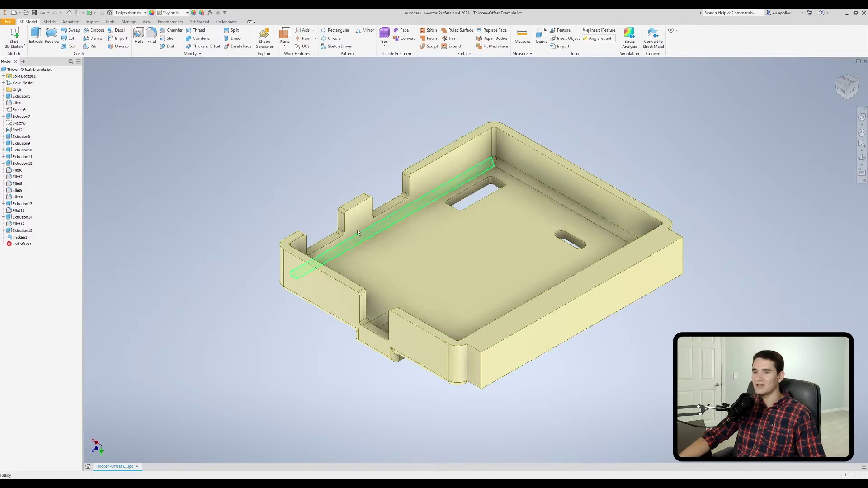
double_click(21, 237)
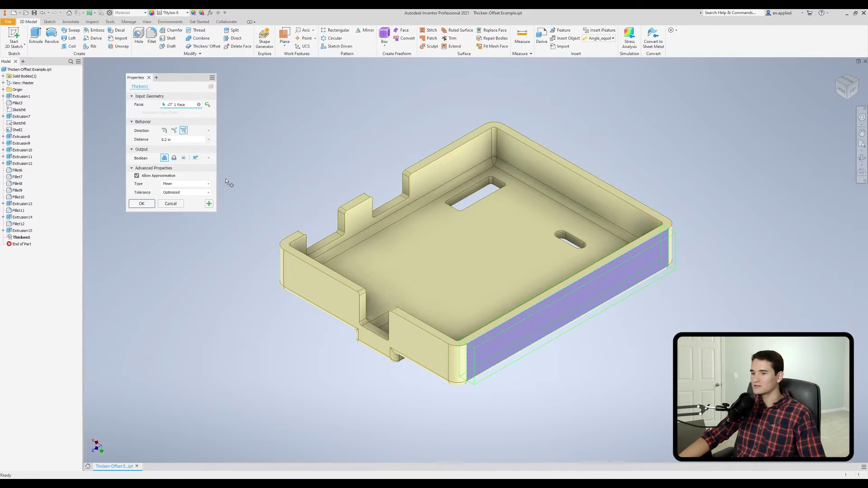
click(148, 211)
shift+middle_drag(325, 223, 592, 212)
scroll(587, 169, down, 3)
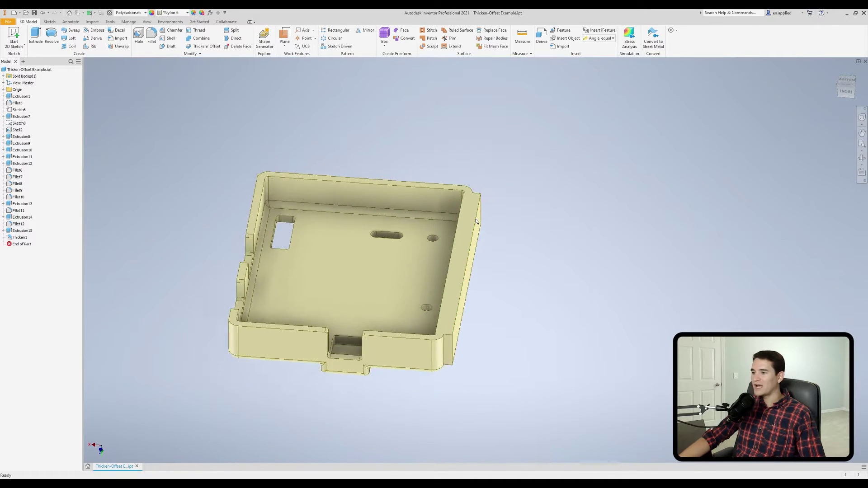
scroll(476, 219, up, 5)
scroll(475, 247, up, 3)
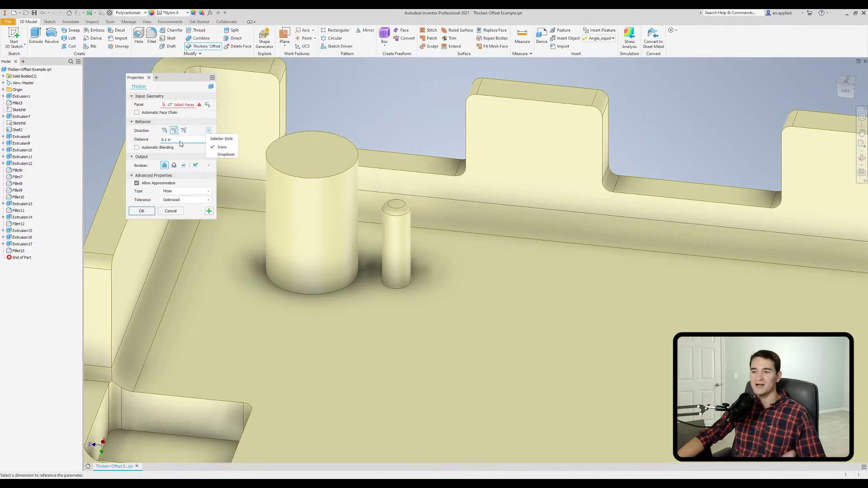
click(224, 155)
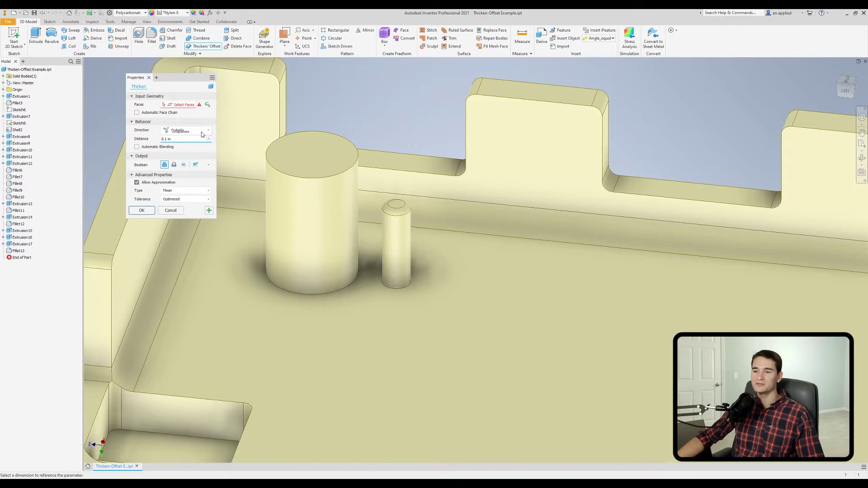
click(189, 131)
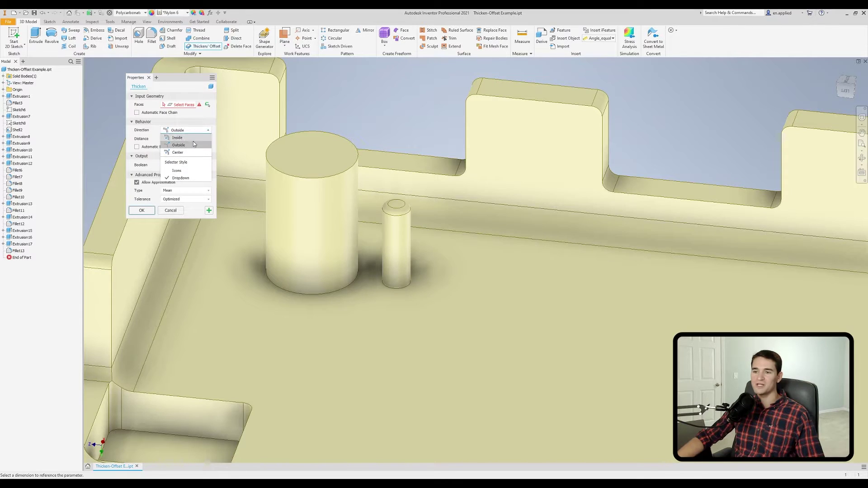
click(186, 172)
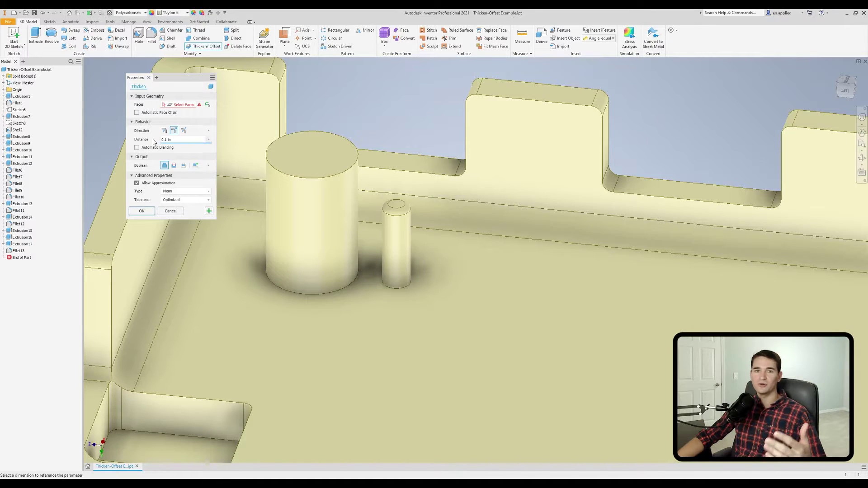
click(209, 140)
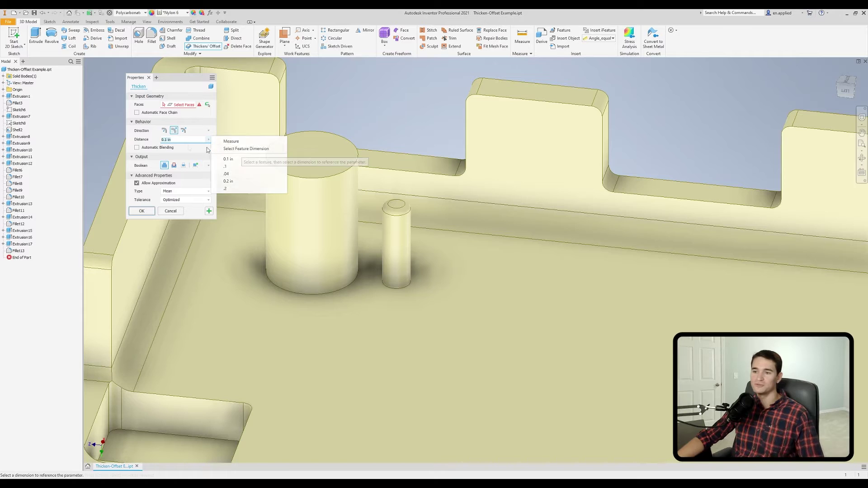
- Thicken the small post's face into a wide cylinder
click(189, 149)
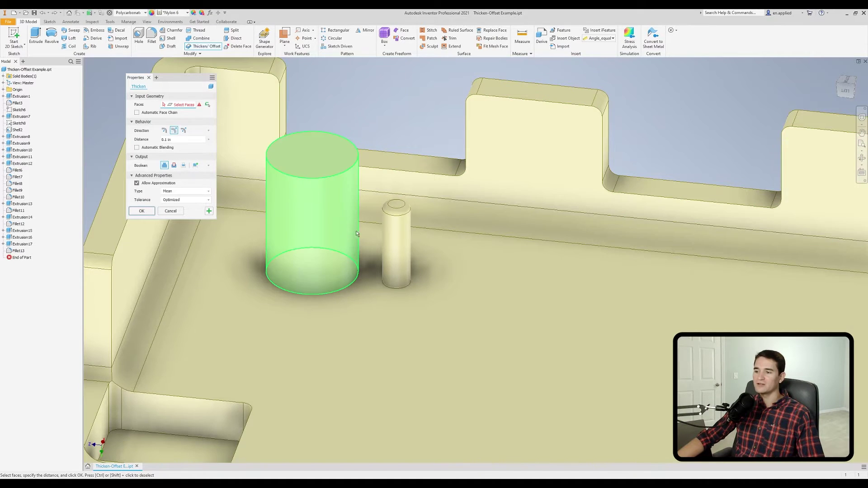
click(391, 239)
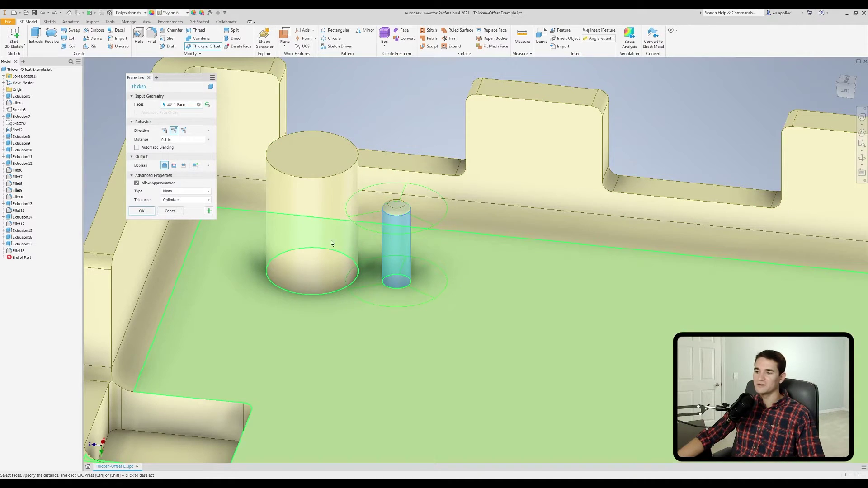
click(150, 215)
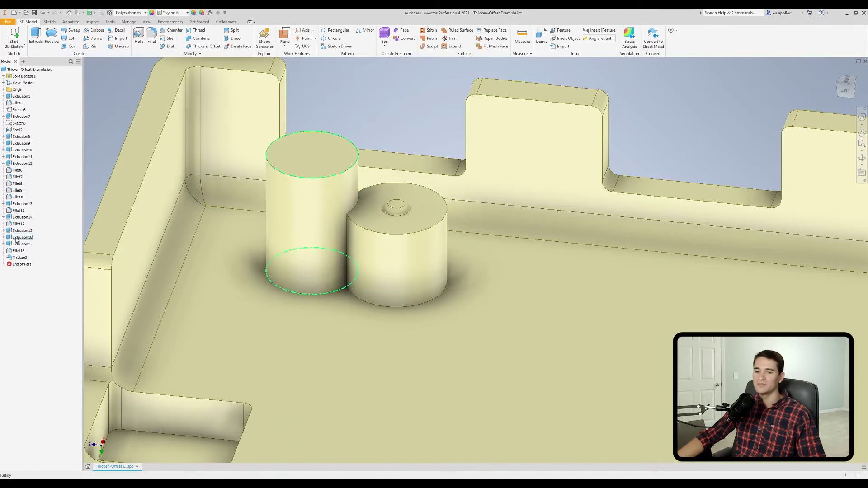
- Edit Thicken3 to turn on Automatic Blending
double_click(21, 257)
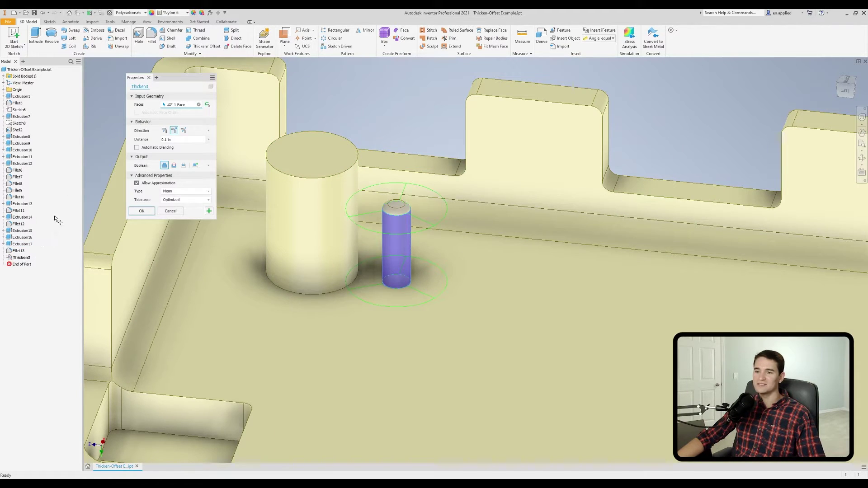
click(137, 148)
click(142, 192)
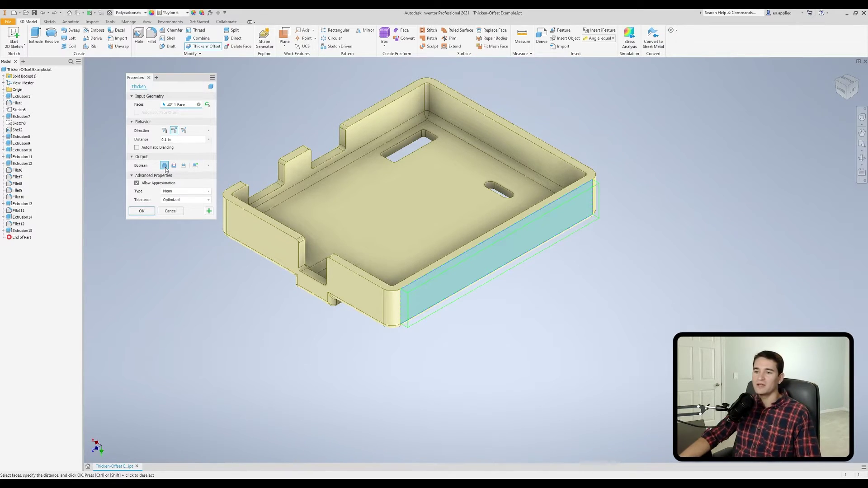
- Switch the wall thickening's Boolean output to Cut, then to Intersect
click(174, 166)
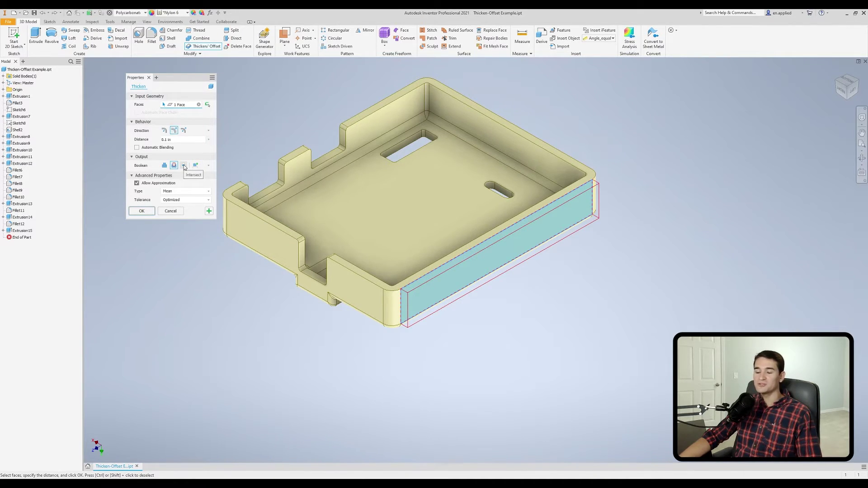
click(183, 166)
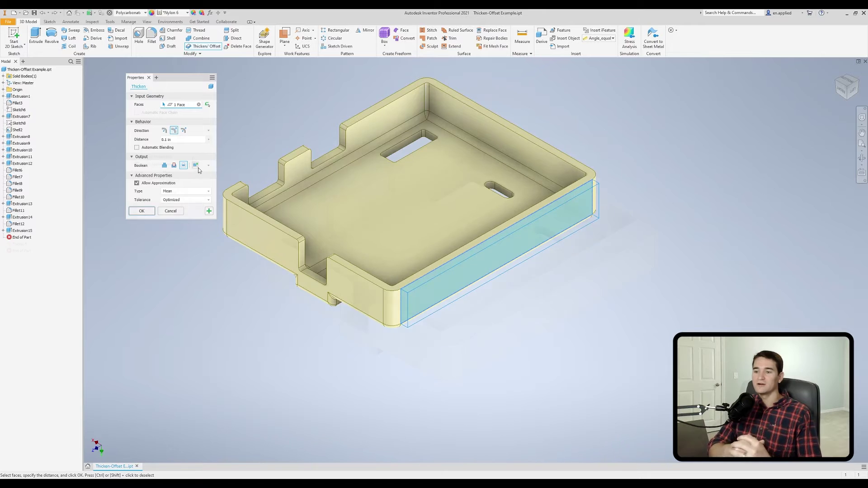
- Apply the wall thickening, then turn Allow Approximation off and back on
click(197, 166)
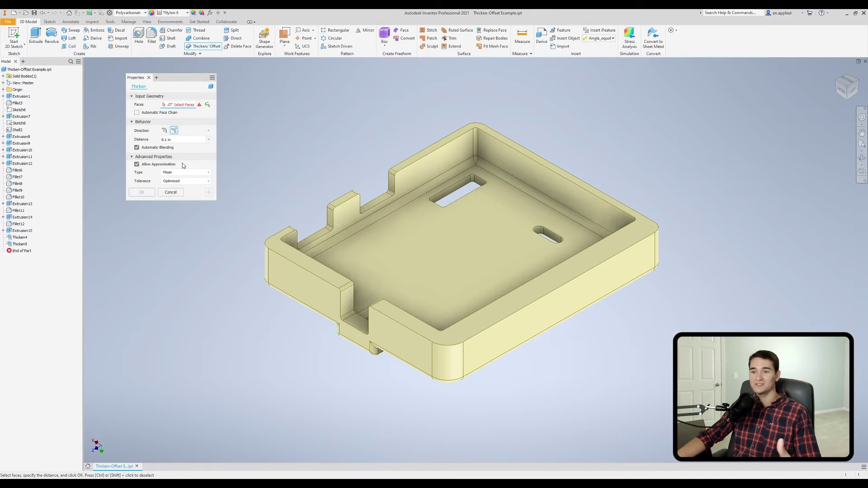
click(158, 164)
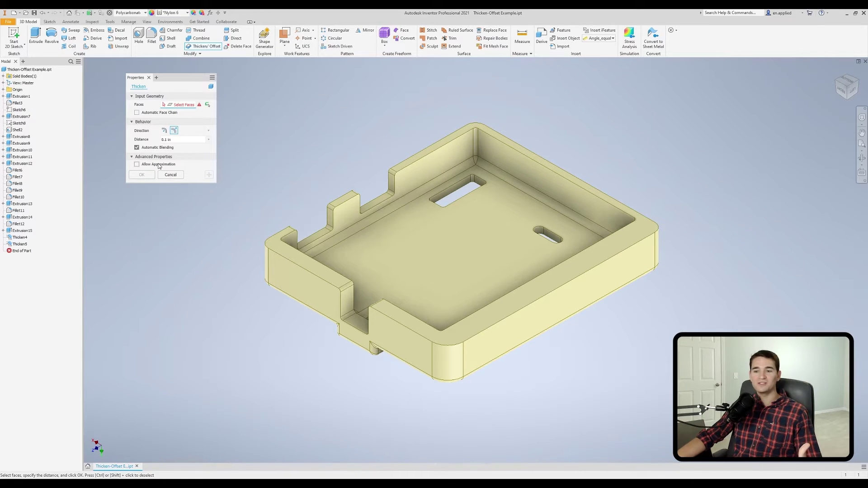
click(158, 164)
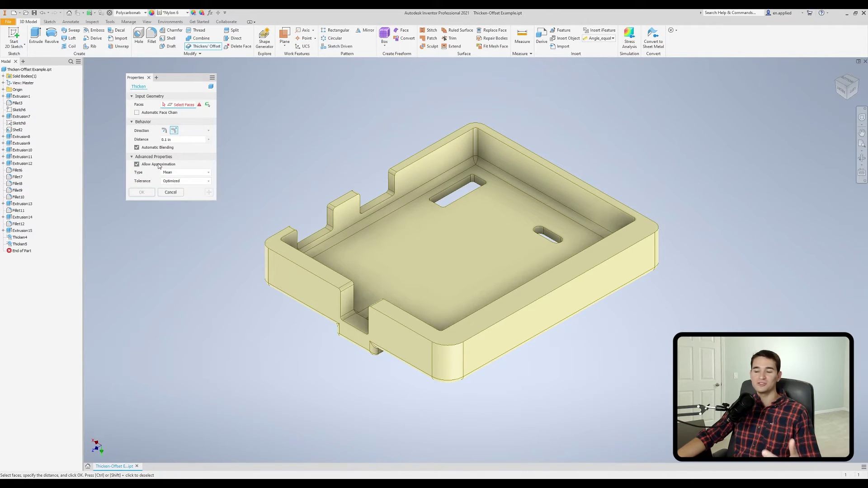
- Cycle the approximation type through Never too thin, Never too thick and back to Mean
click(187, 172)
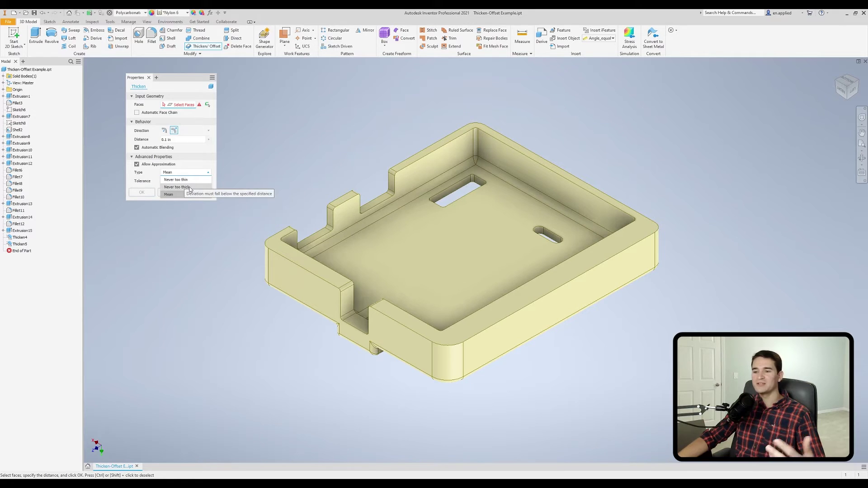
click(179, 180)
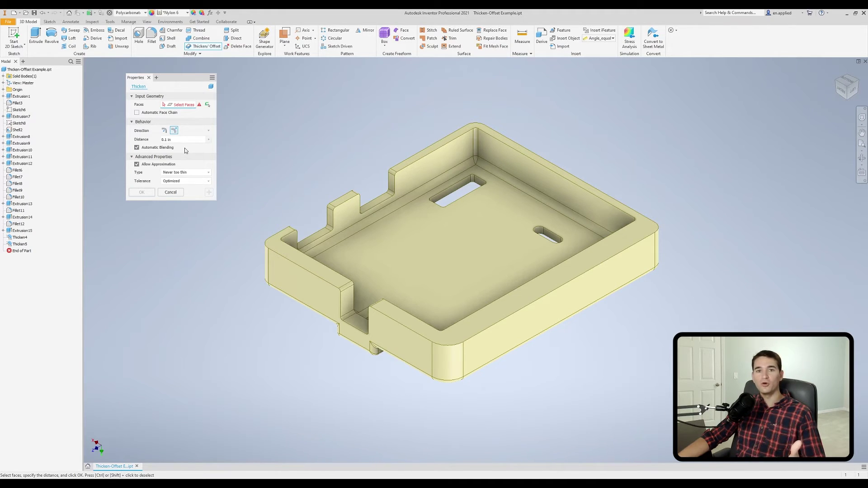
click(189, 172)
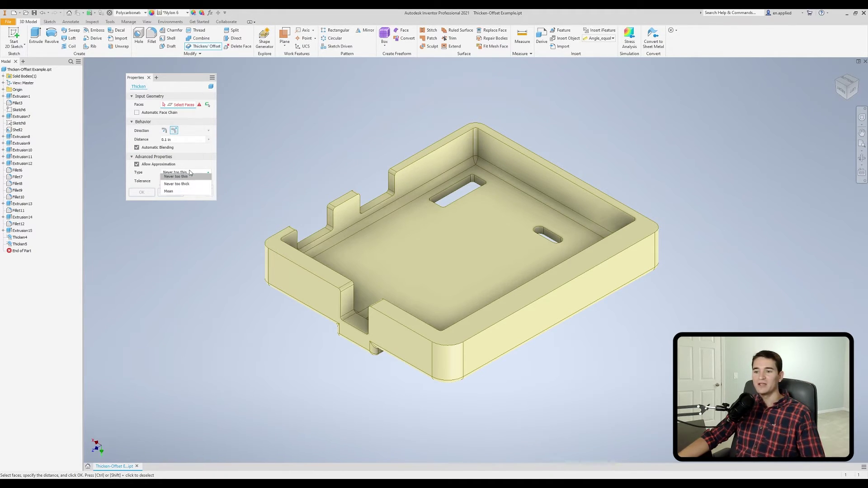
click(191, 187)
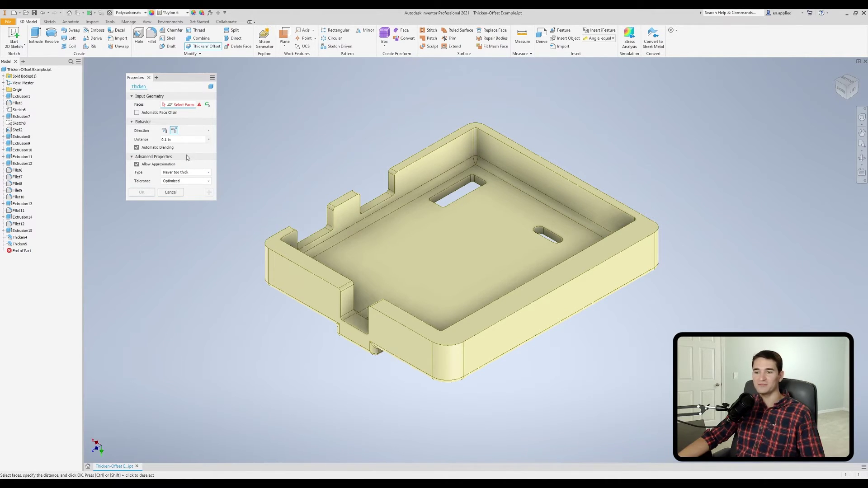
click(187, 173)
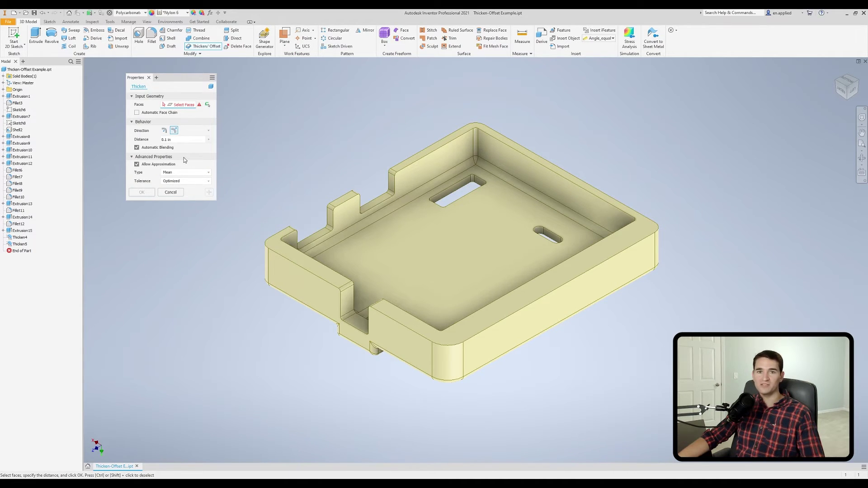
- Set the tolerance to Specified at 10.0 % and the approximation type to Never too thin
click(188, 181)
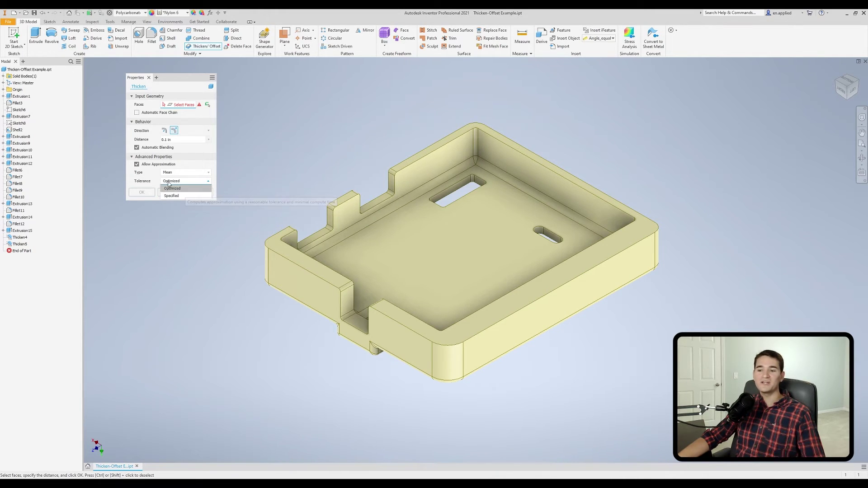
click(174, 188)
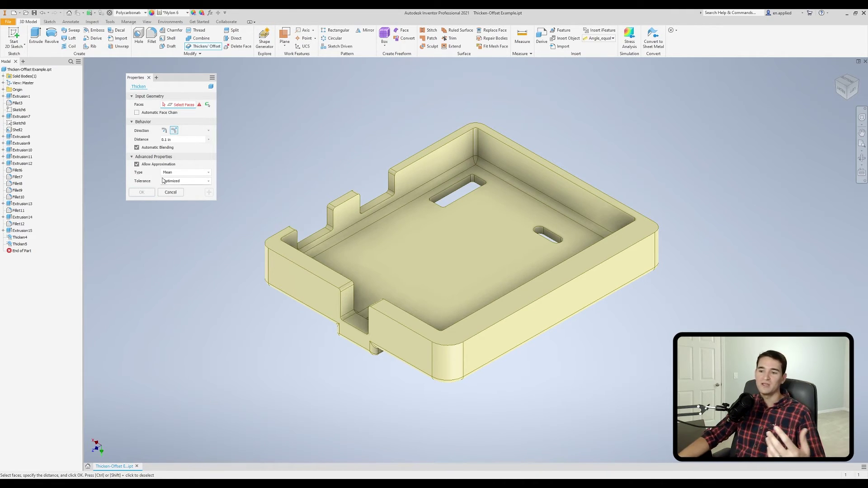
click(164, 181)
click(173, 199)
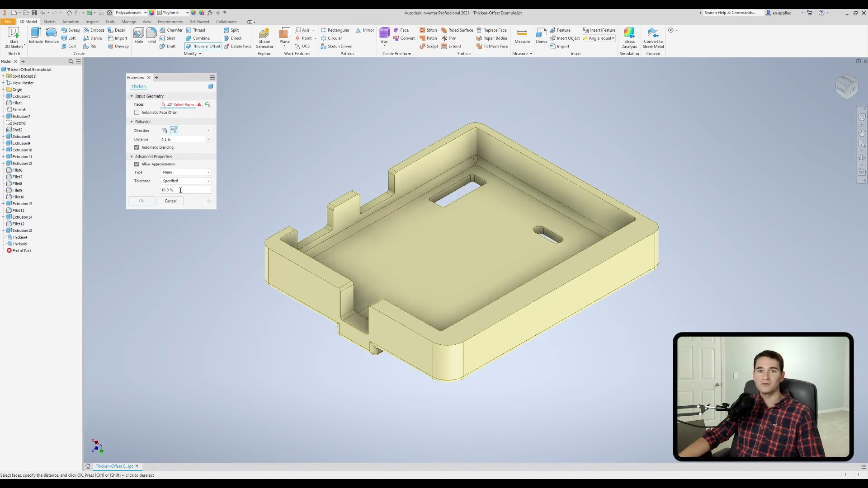
click(186, 173)
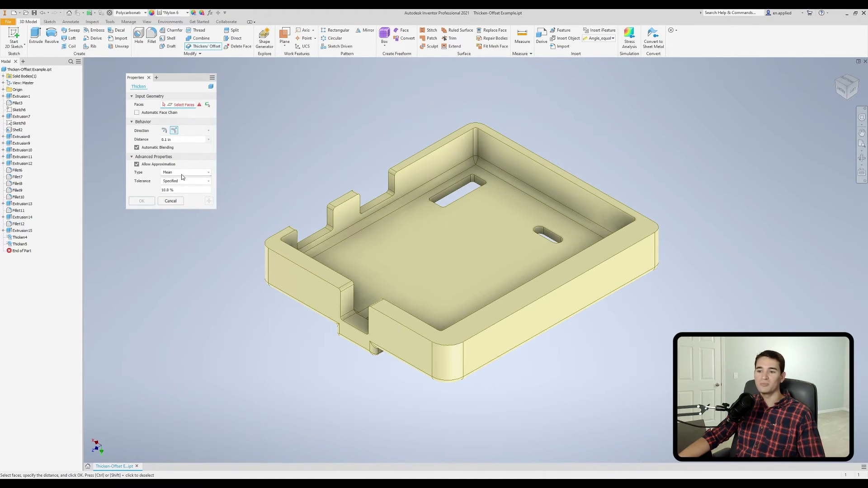
click(183, 190)
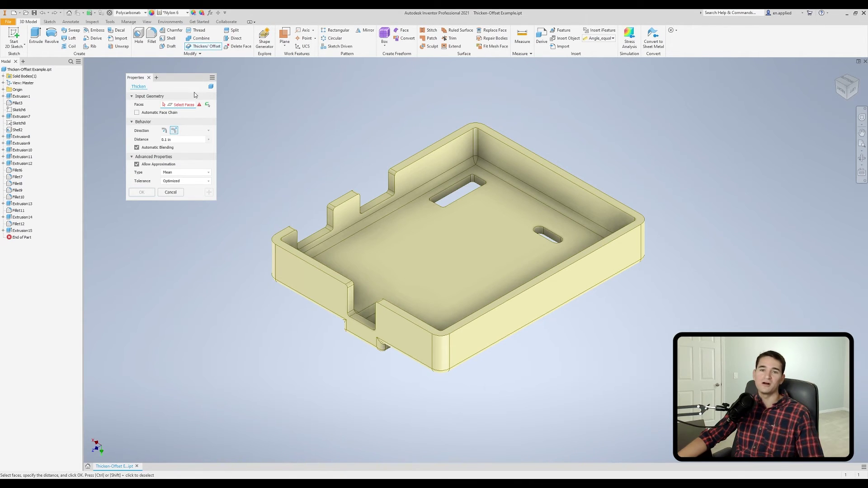
- Thicken the notched end wall, then the long side wall, each by 0.1 in
click(308, 287)
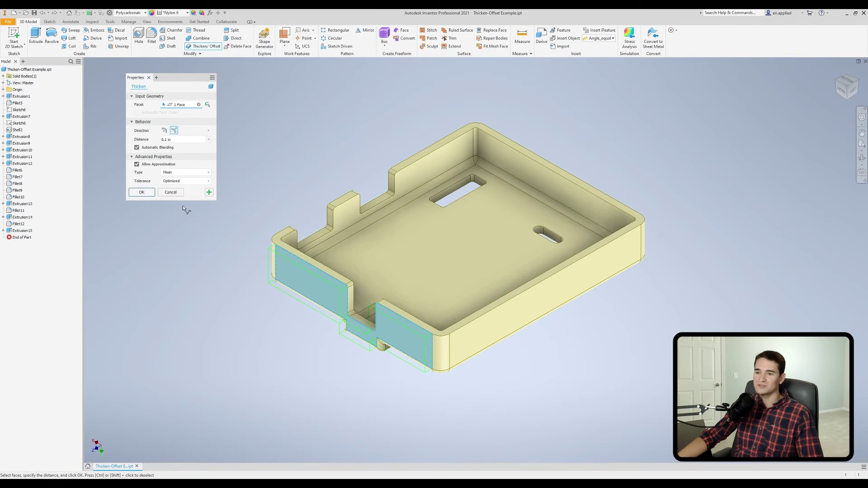
click(209, 193)
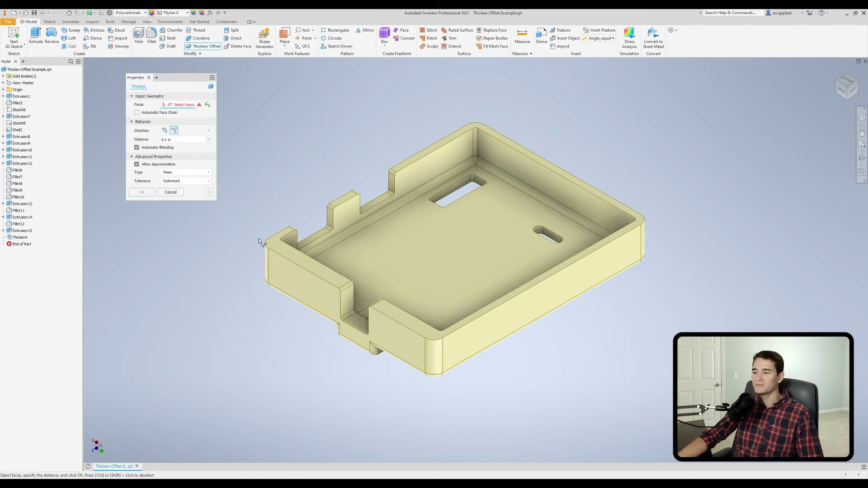
click(501, 322)
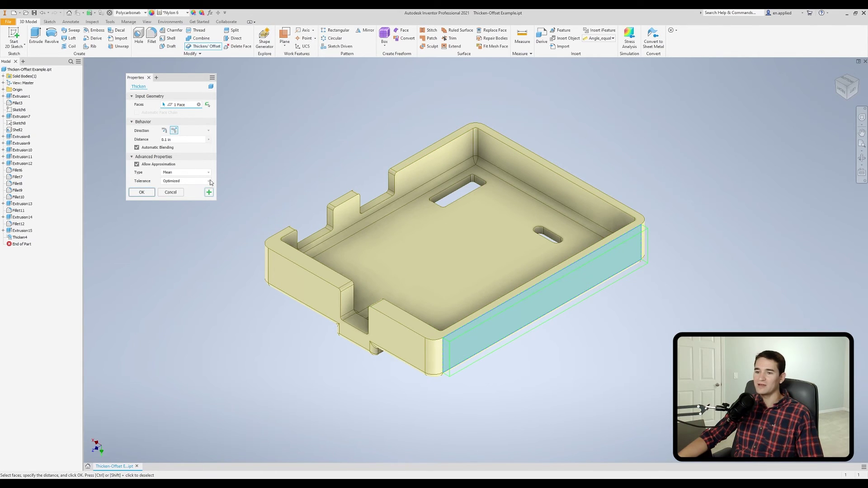
click(143, 194)
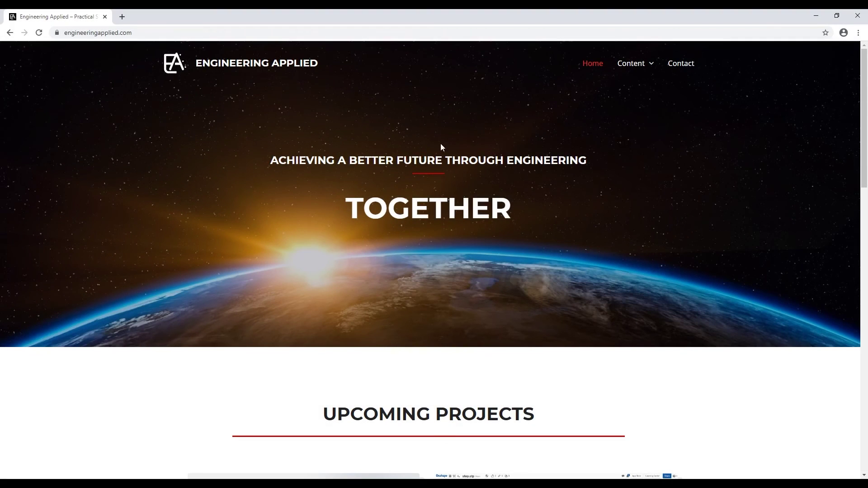
- Go to the Engineering Applied Contact page and scroll down to its message form
click(671, 68)
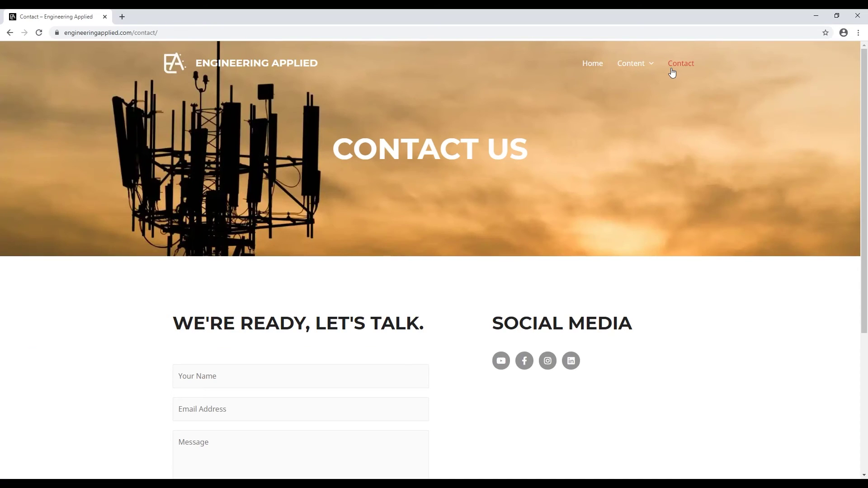
scroll(516, 209, down, 2)
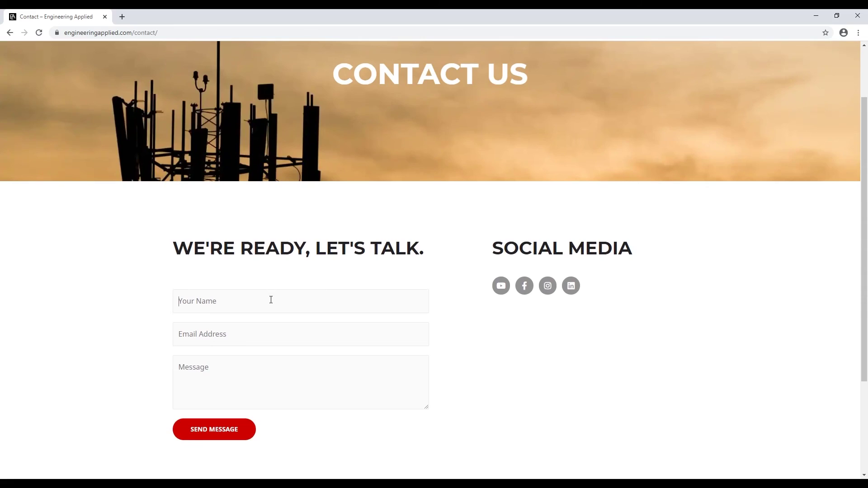